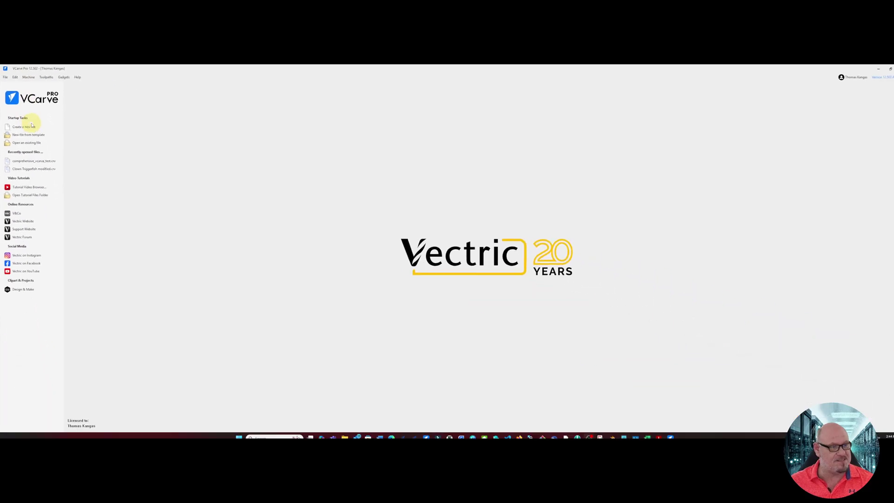
# - Start a new job with the default Job Setup and add the text '7'
pyautogui.click(31, 127)
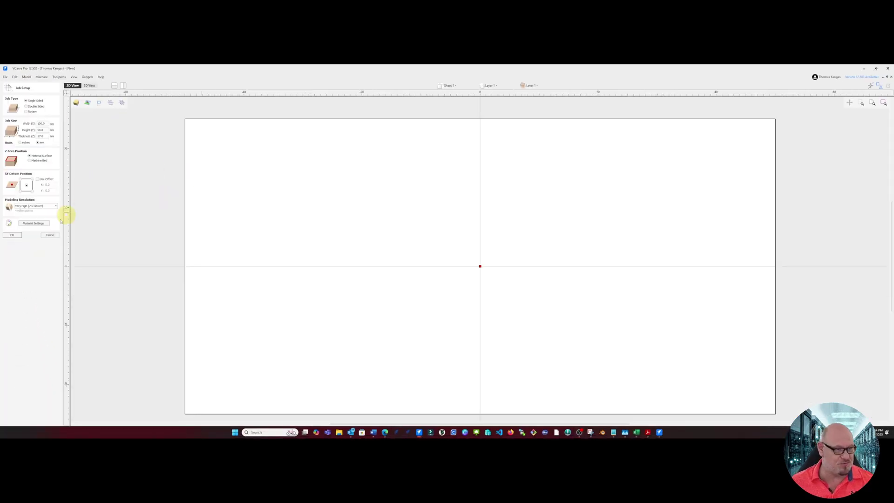
pyautogui.click(12, 235)
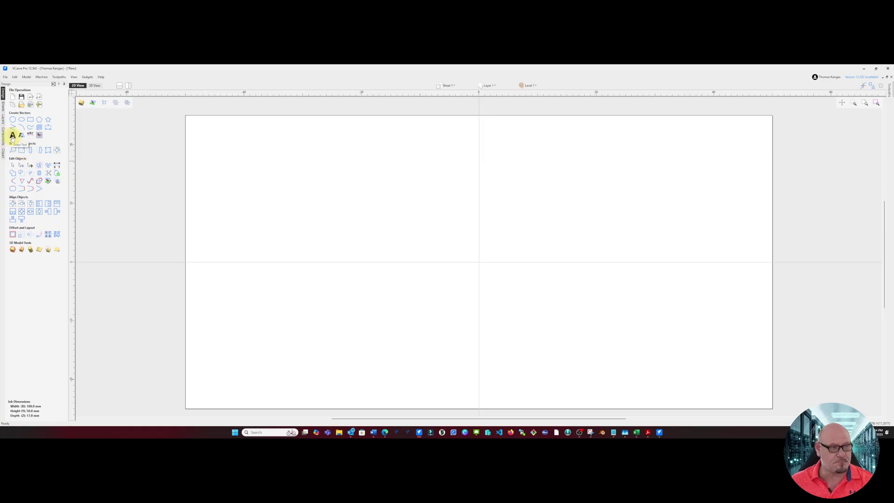
pyautogui.click(13, 135)
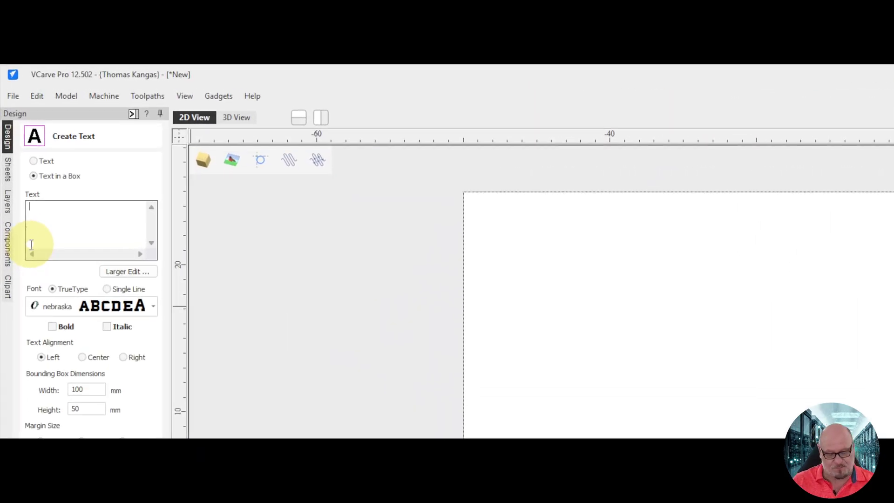
pyautogui.write('7')
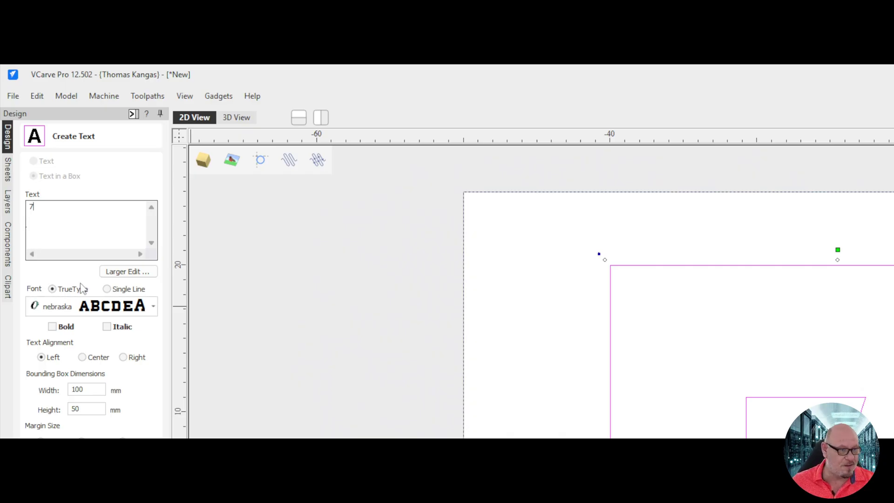
# - Size the 7 text to 20 mm wide by 20 mm high and close the text tool
pyautogui.click(88, 390)
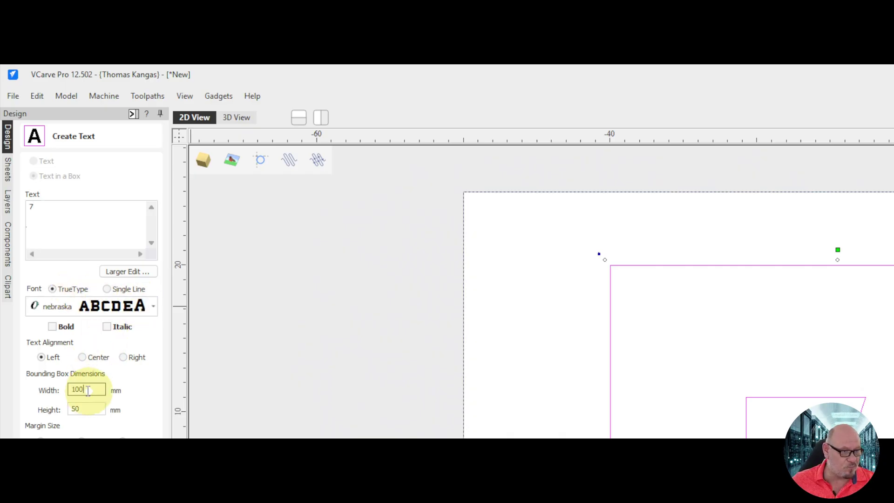
pyautogui.doubleClick(88, 391)
pyautogui.write('20')
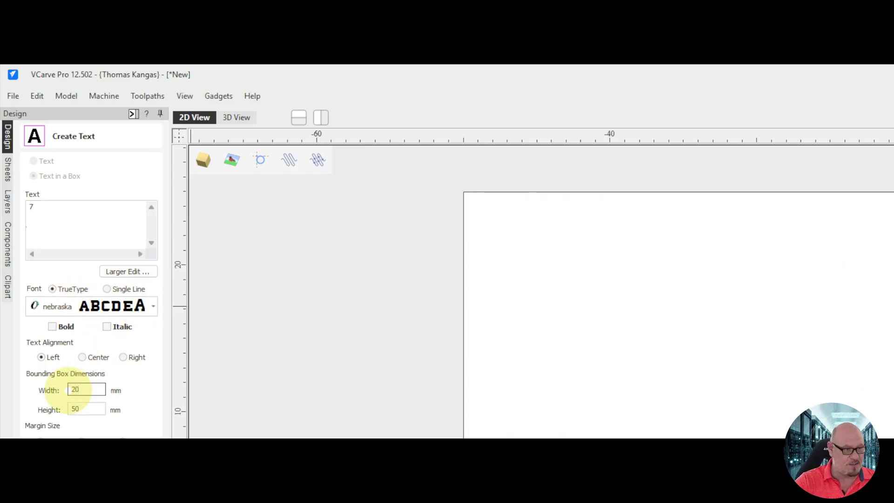
pyautogui.click(72, 410)
pyautogui.doubleClick(70, 411)
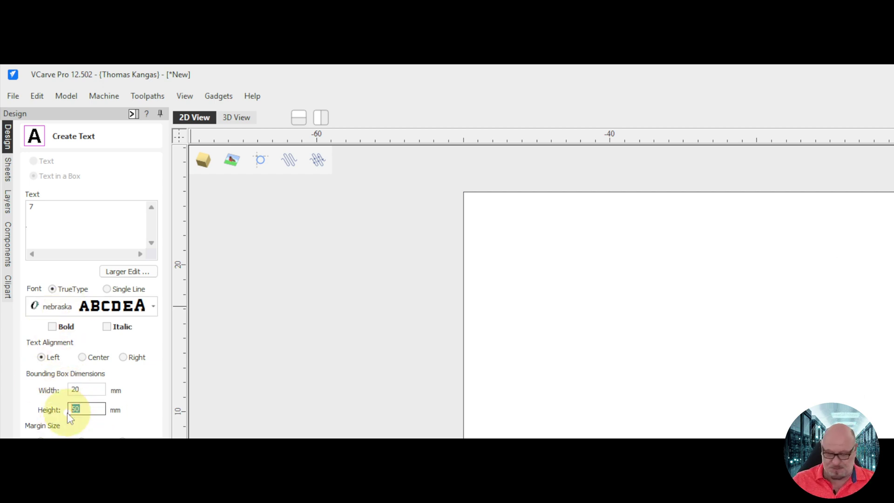
pyautogui.write('20')
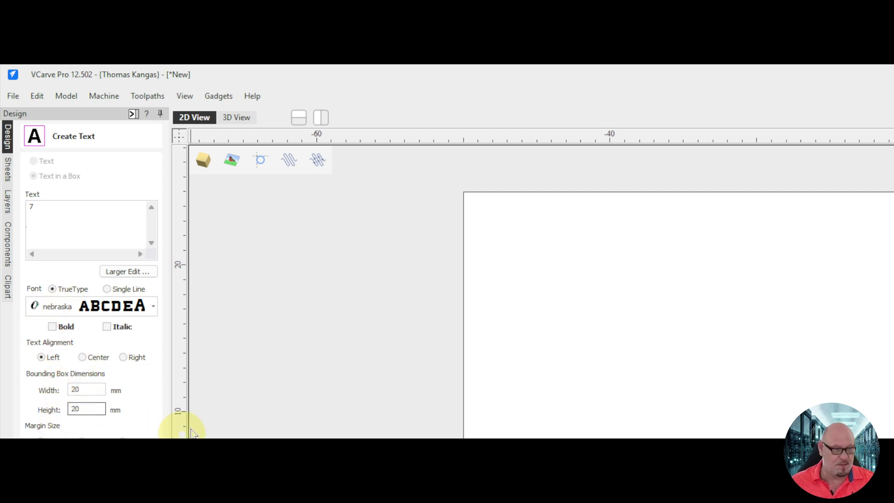
pyautogui.click(136, 255)
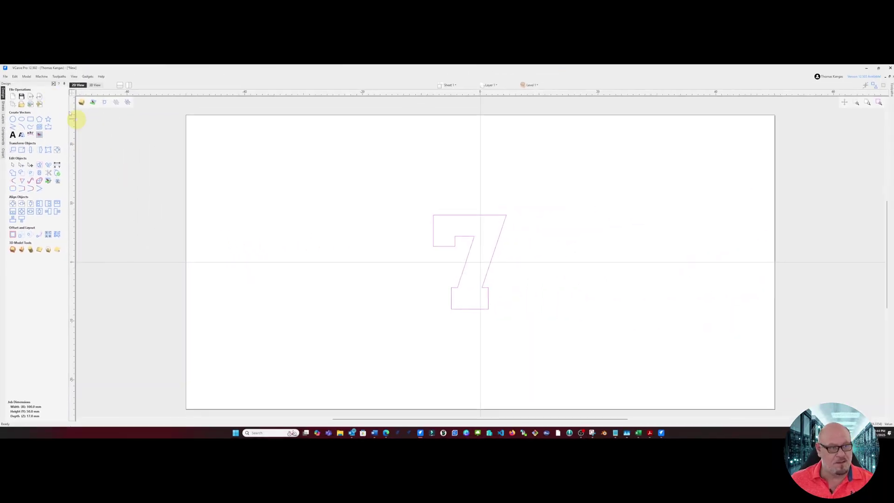
# - Start a VCarve Inlay toolpath with 6 mm pocket depth and the SpeTool W01005 V-Bit
pyautogui.click(53, 83)
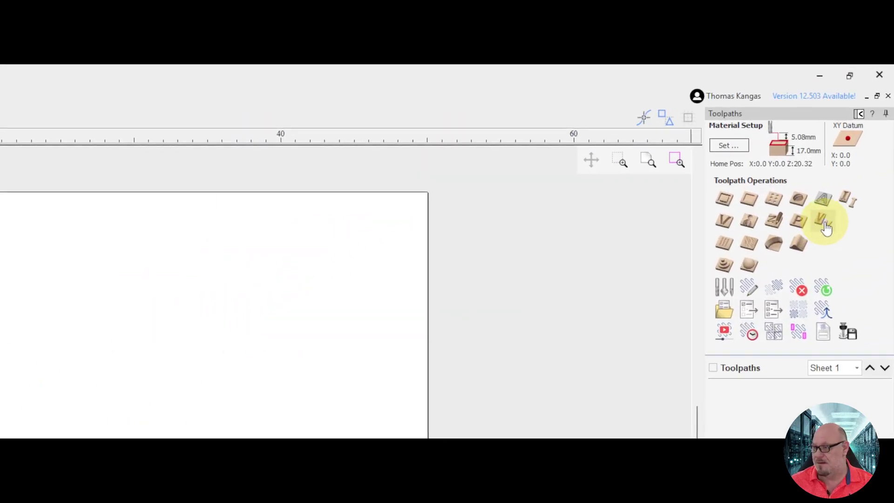
pyautogui.click(824, 226)
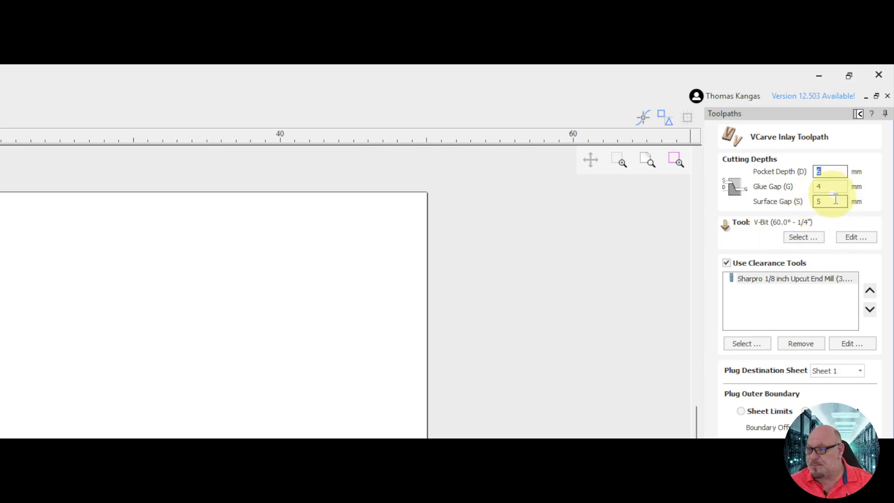
pyautogui.write('6')
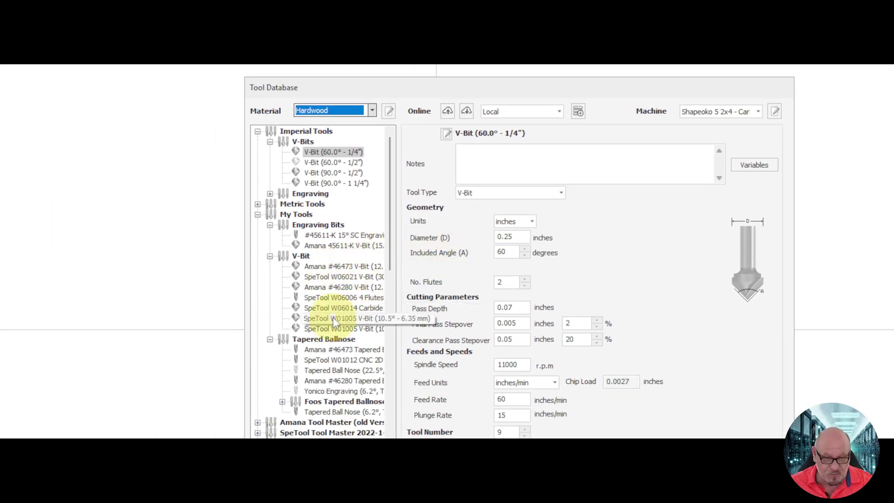
pyautogui.click(334, 318)
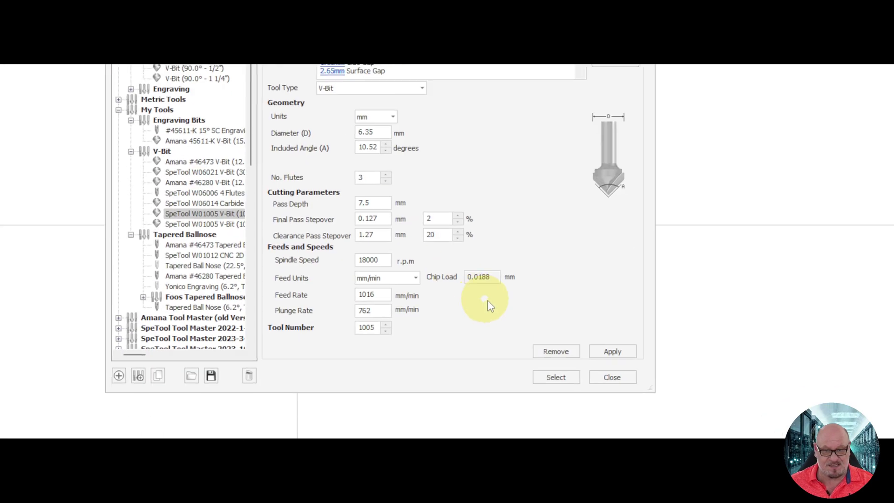
pyautogui.click(448, 257)
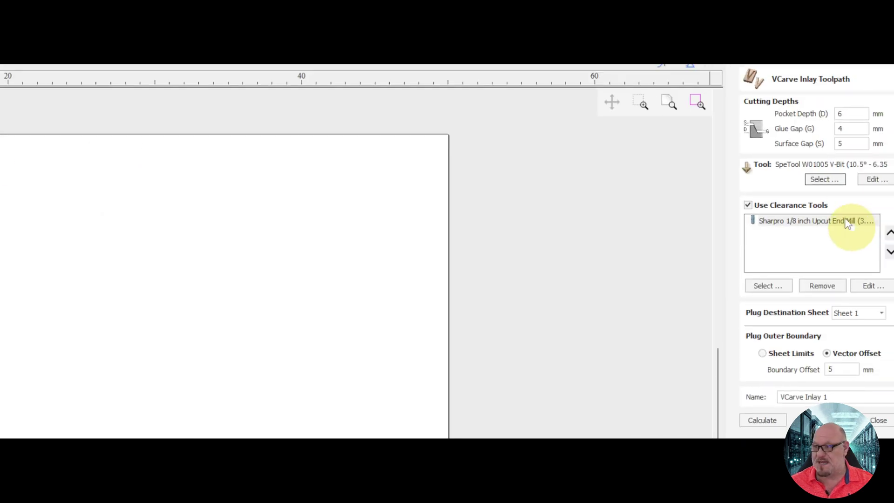
# - Reduce the Glue Gap and Surface Gap, then calculate the inlay toolpaths for the 7
pyautogui.click(827, 186)
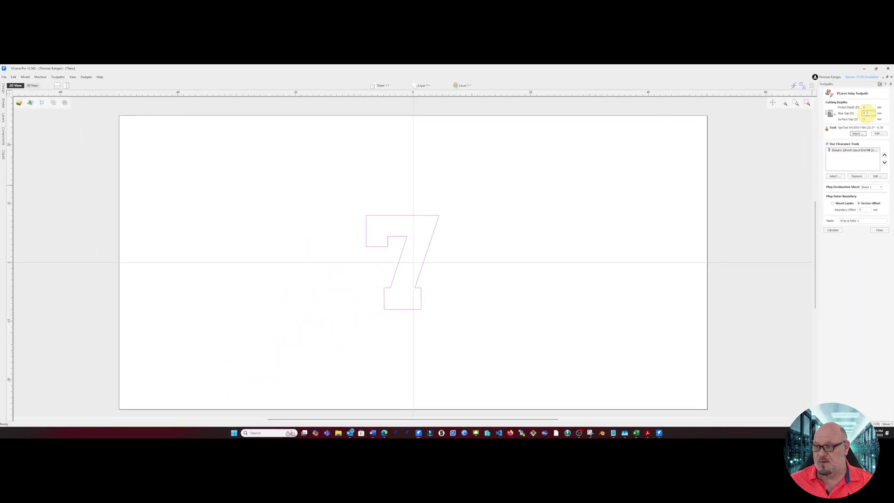
pyautogui.moveTo(867, 113); pyautogui.dragTo(856, 119)
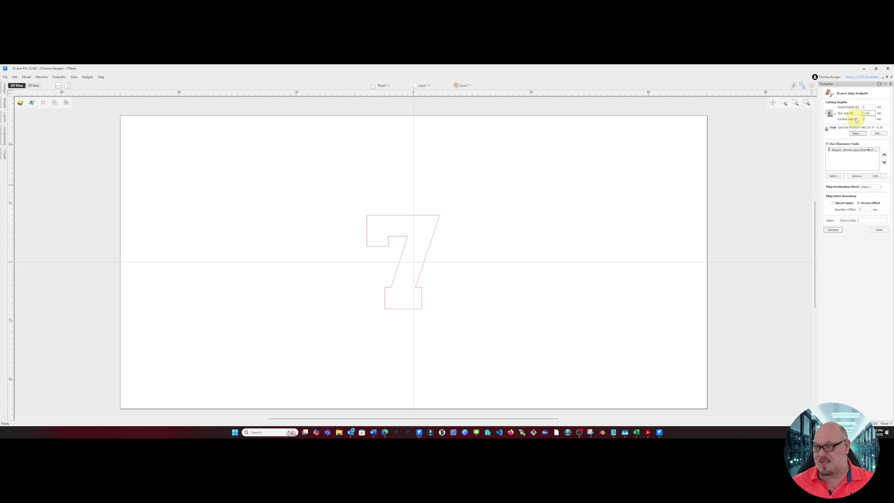
pyautogui.click(864, 119)
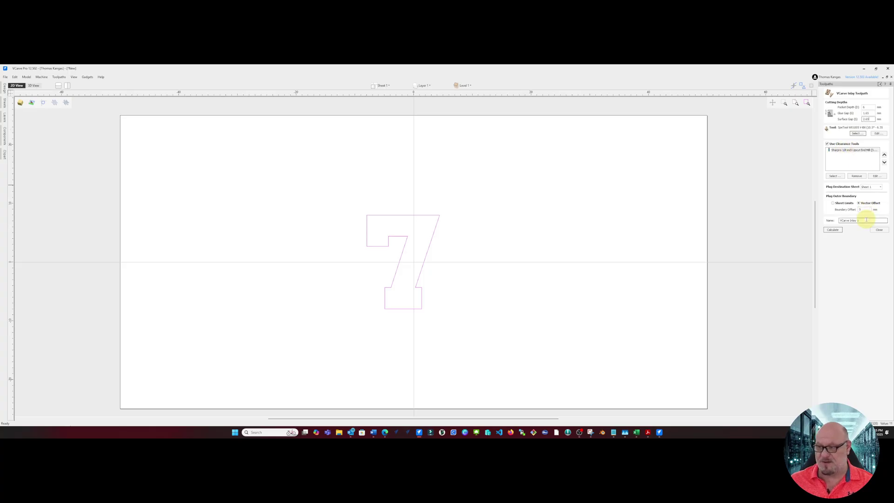
pyautogui.click(833, 230)
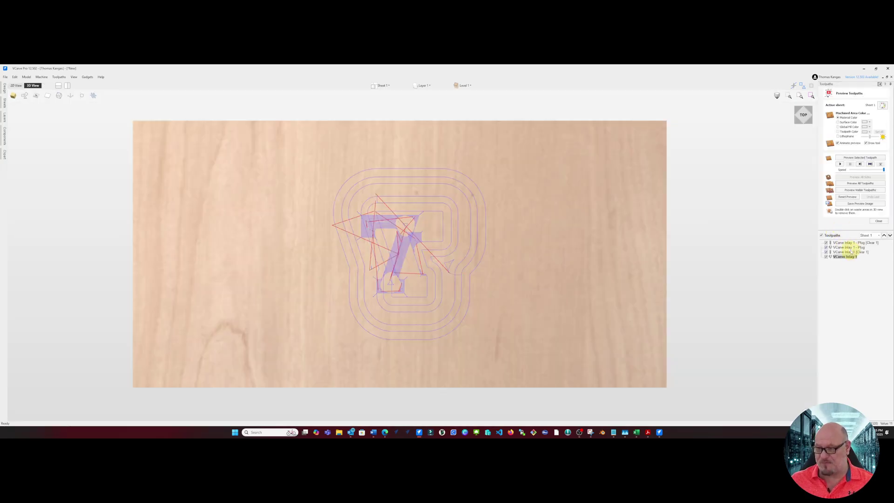
# - Select VCarve Inlay 1 in the Toolpaths list and open its Plug [Clear 1] toolpath's edit form
pyautogui.moveTo(851, 249)
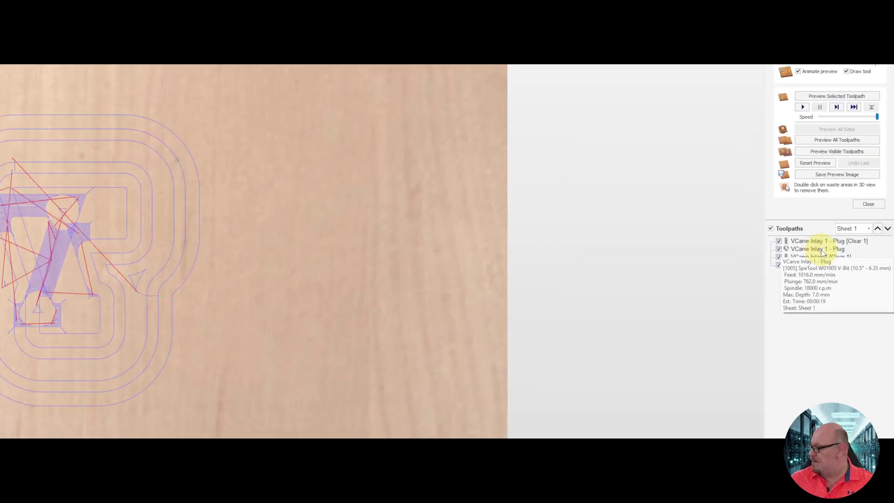
pyautogui.click(812, 264)
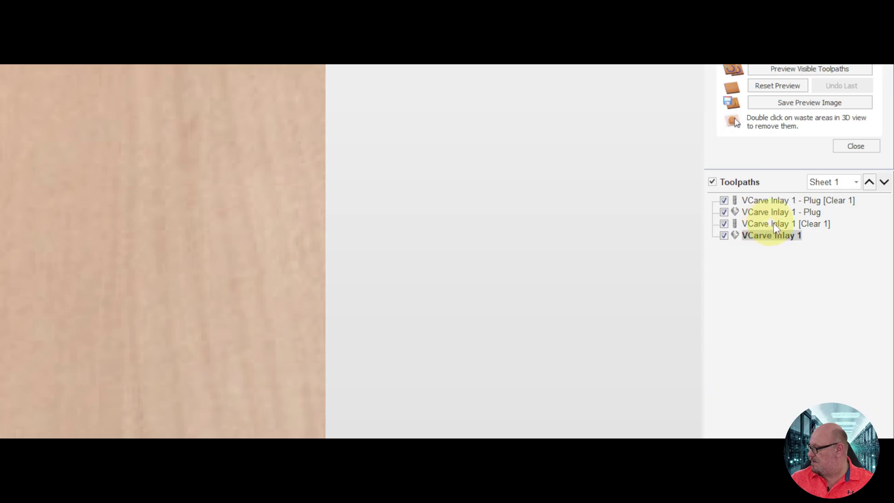
pyautogui.moveTo(775, 218)
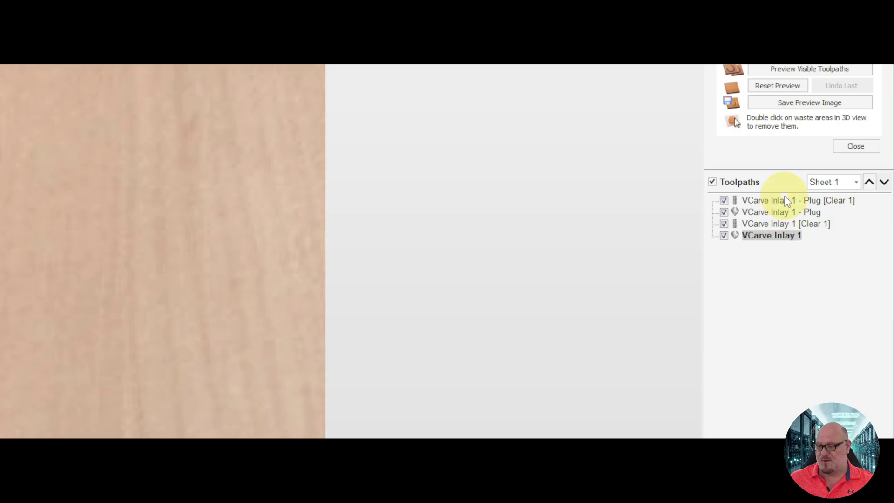
pyautogui.doubleClick(786, 199)
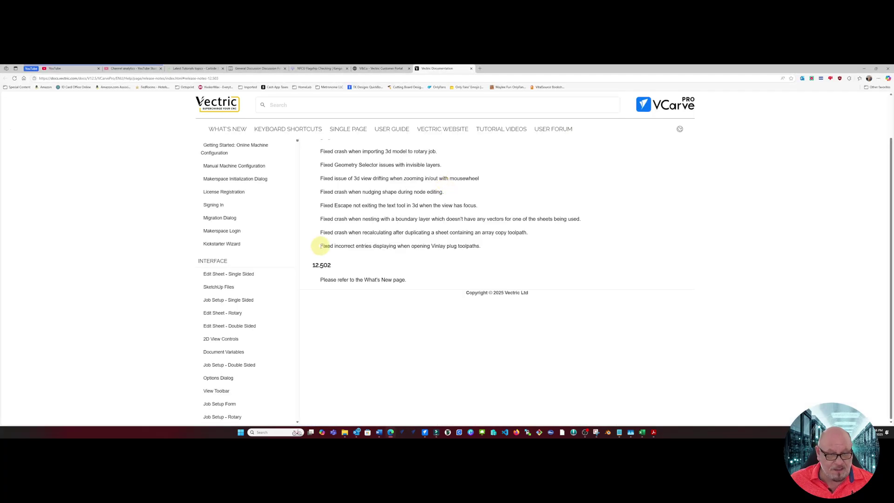
# - Highlight the 'Fixed incorrect entries…Vinlay plug toolpaths' release note and switch back to VCarve Pro
pyautogui.moveTo(320, 245); pyautogui.dragTo(483, 249)
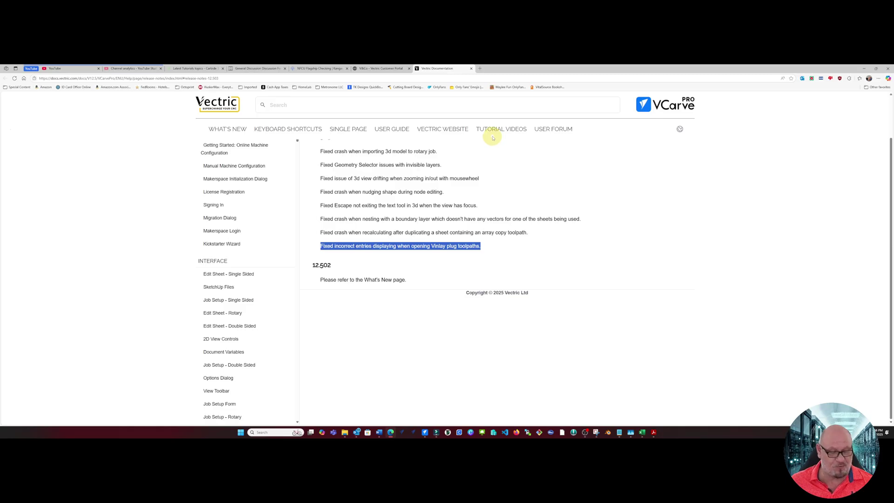
pyautogui.hotkey('alt', 'Tab')
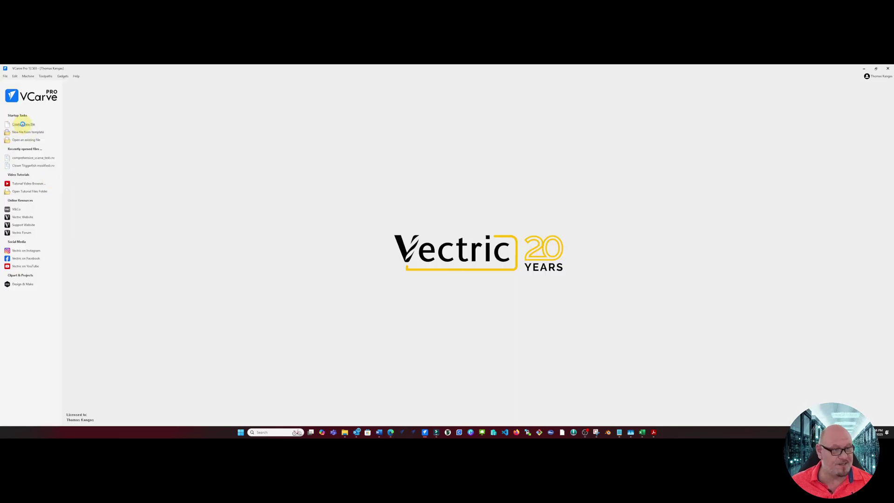
# - Create a new job with the default Job Setup and add the text '7'
pyautogui.click(23, 125)
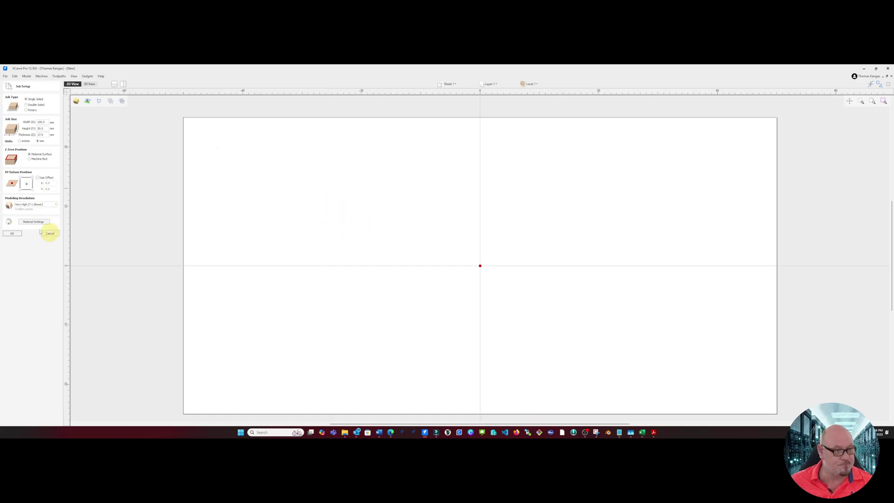
pyautogui.click(14, 233)
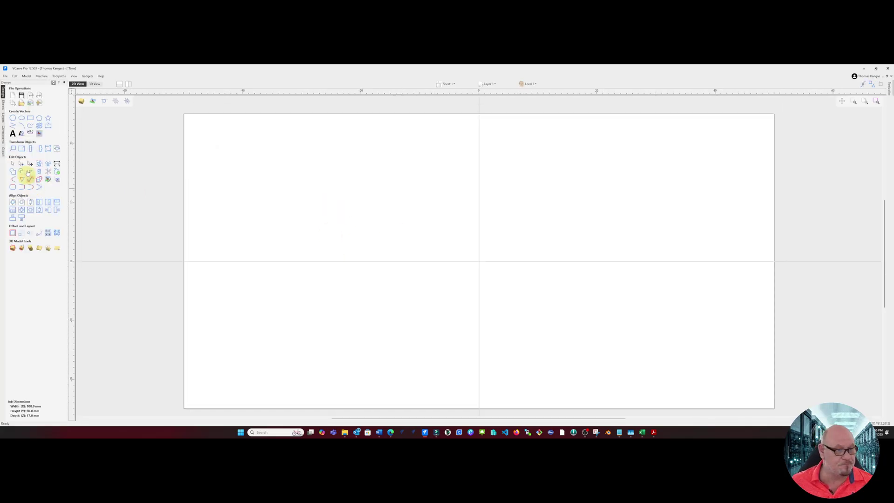
pyautogui.click(13, 134)
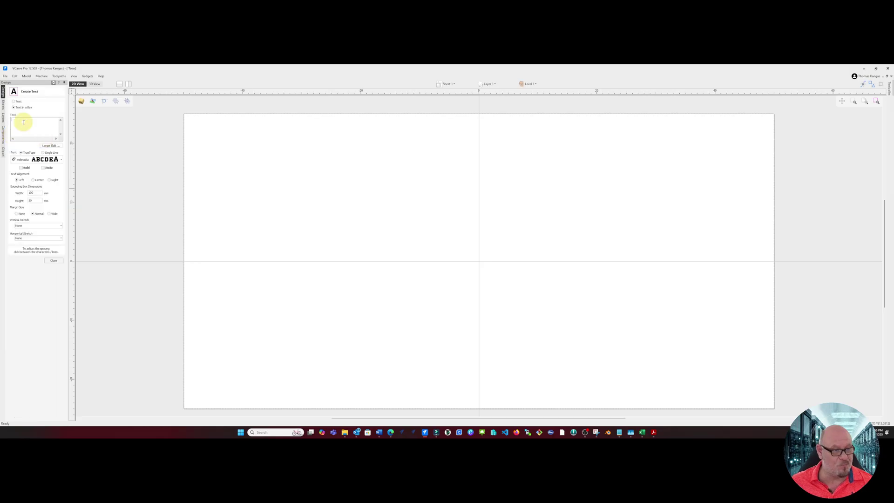
pyautogui.write('7')
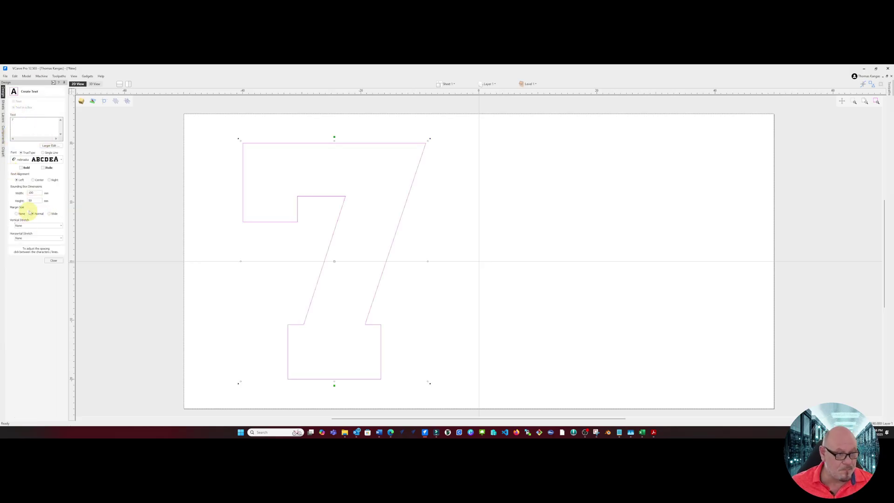
# - Size the 7 text to 20 mm wide and 20 mm high, then close the text tool
pyautogui.doubleClick(34, 192)
pyautogui.write('50')
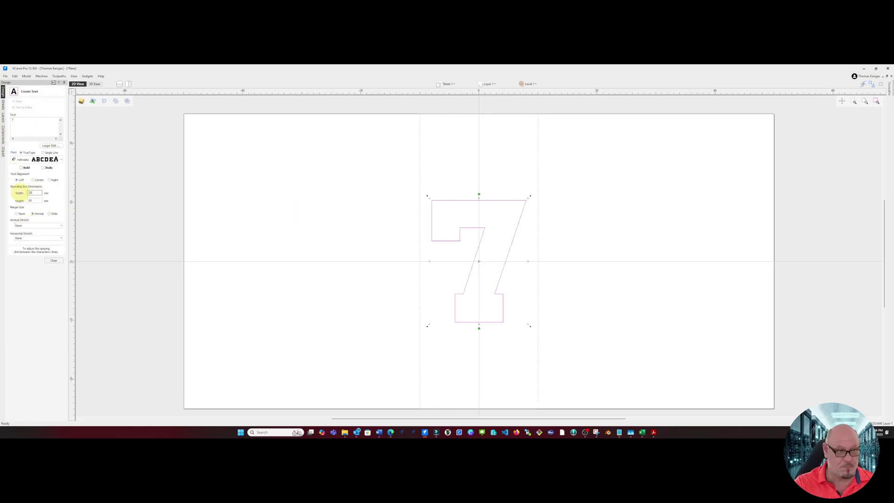
pyautogui.doubleClick(33, 200)
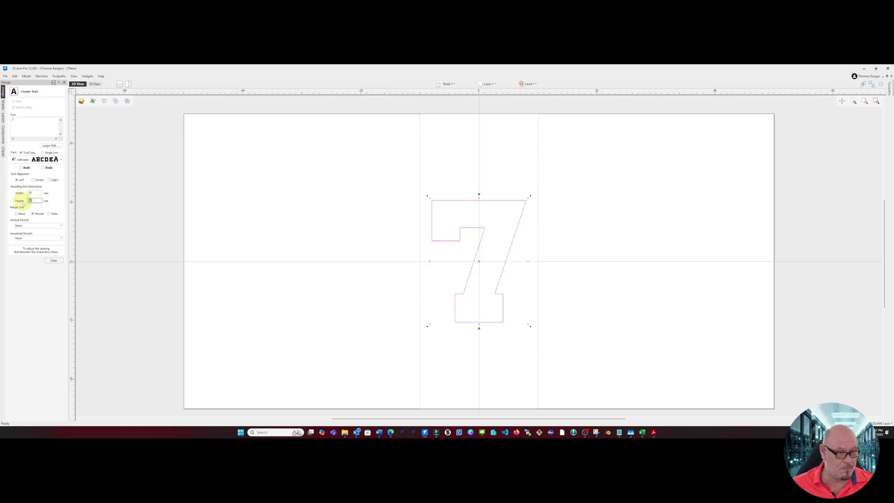
pyautogui.write('20')
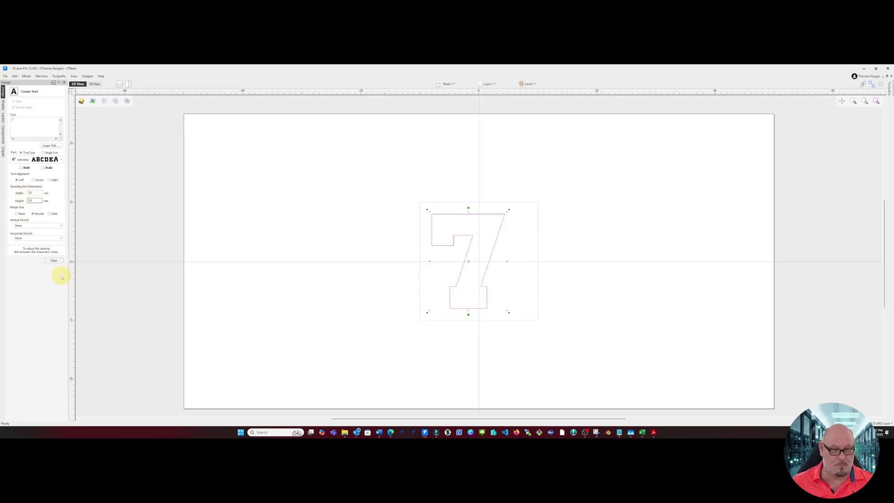
pyautogui.click(54, 261)
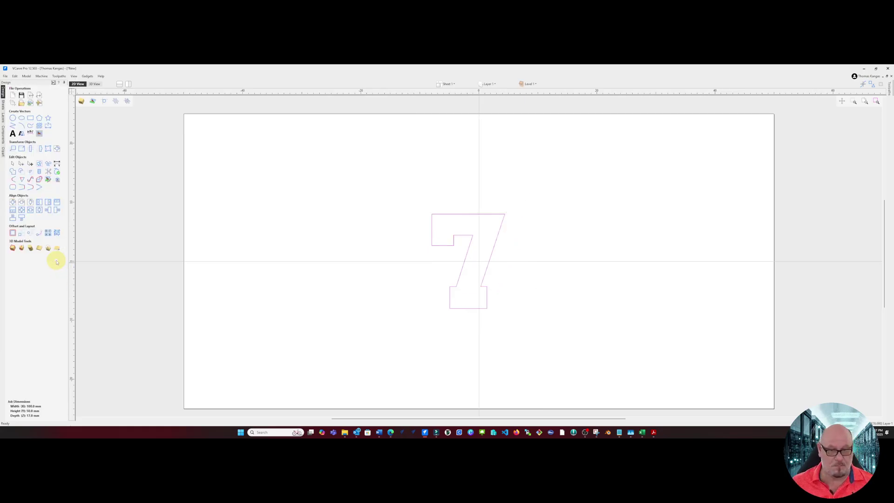
# - Drag the 7 outline to the left side of the sheet
pyautogui.click(469, 257)
pyautogui.moveTo(469, 260); pyautogui.dragTo(337, 263)
pyautogui.click(452, 172)
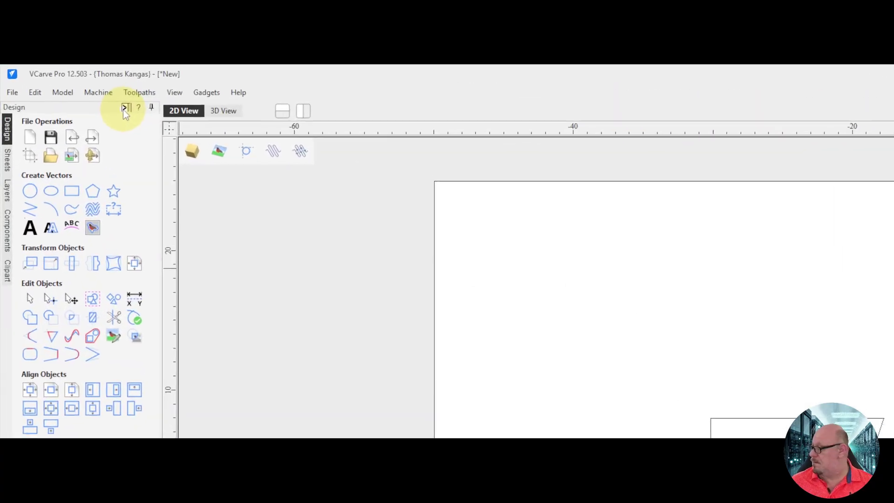
# - Collapse the Design panel and calculate a VCarve Inlay toolpath with 6 mm pocket depth
pyautogui.click(132, 112)
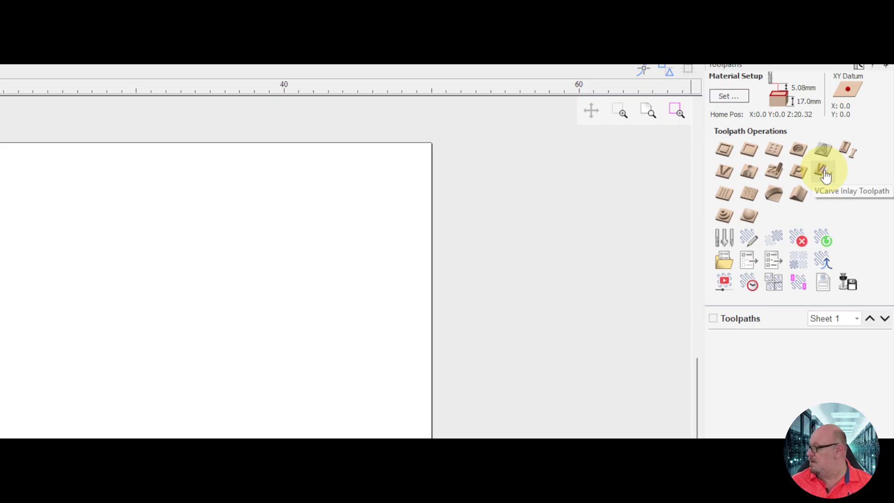
pyautogui.click(824, 173)
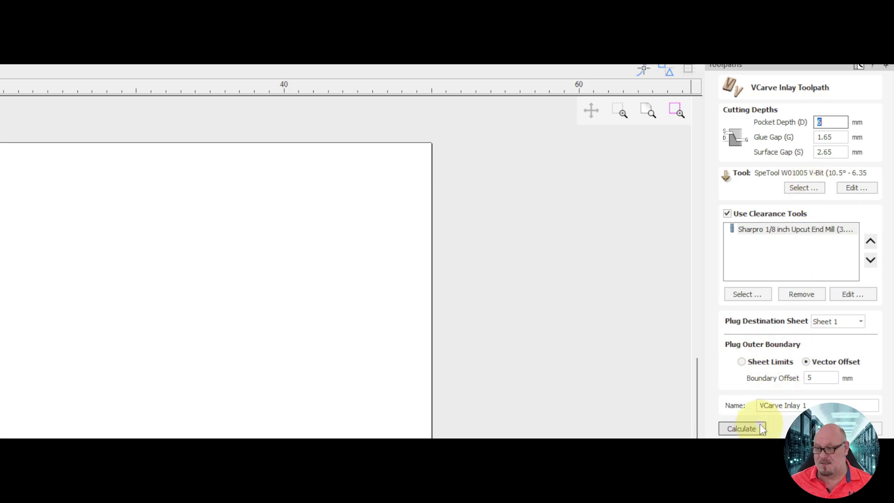
pyautogui.click(742, 428)
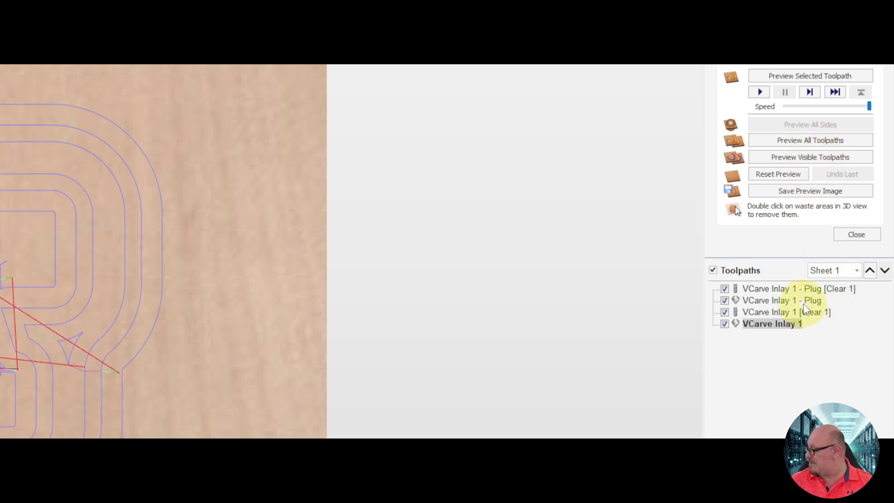
# - Open VCarve Inlay 1 - Plug [Clear 1] to show its glue gap 1.65 and surface gap 2.65
pyautogui.click(762, 289)
pyautogui.doubleClick(762, 291)
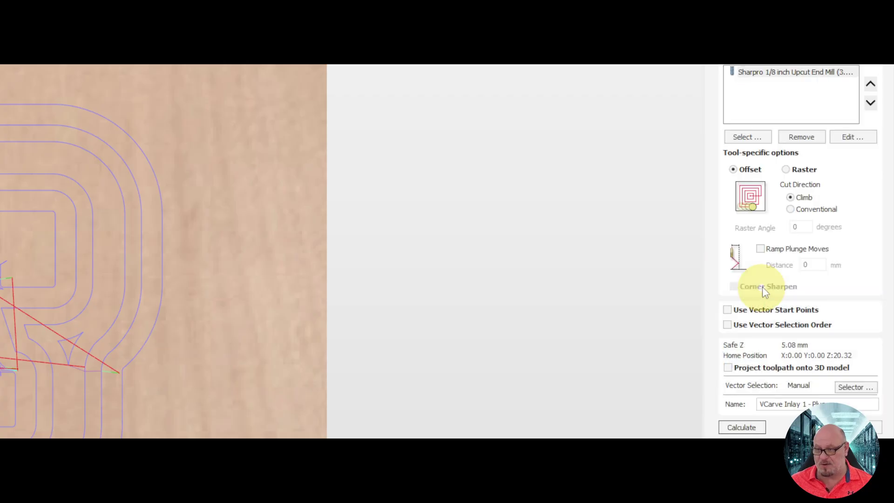